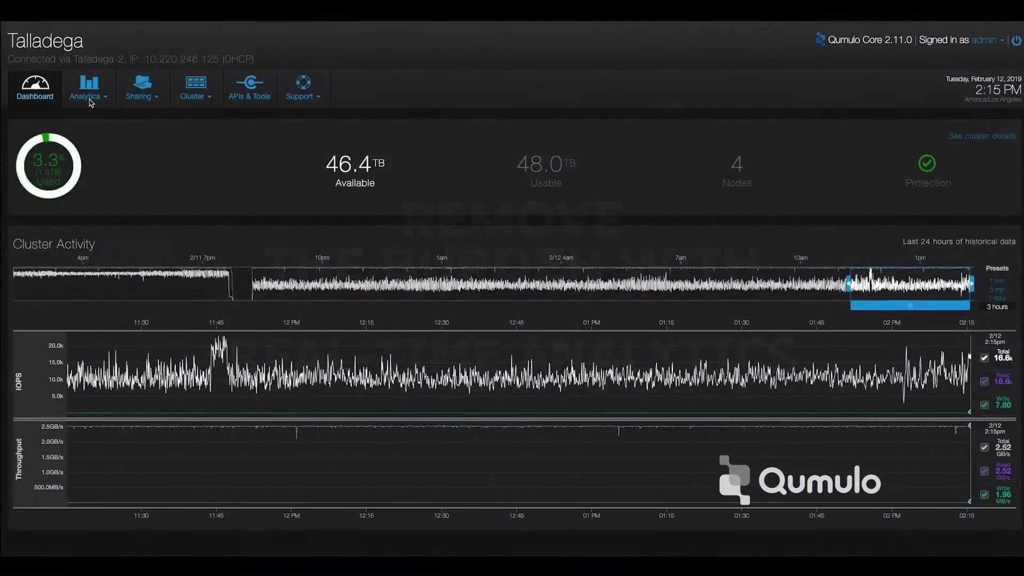
Switch the Analytics view to Client to list the top five client IPs by activity
{"action": "left_click", "coordinate": [97, 91]}
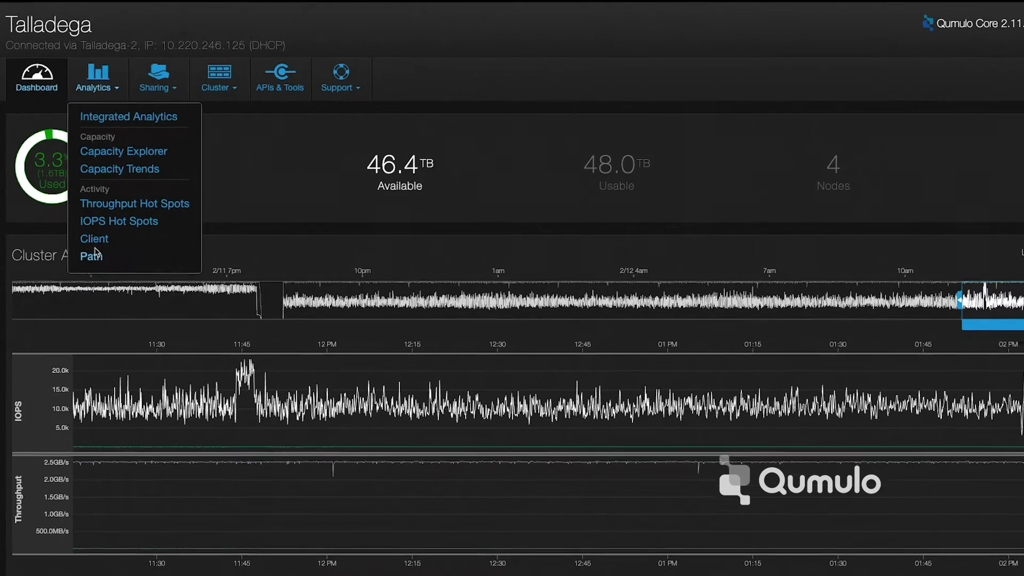
{"action": "left_click", "coordinate": [88, 234]}
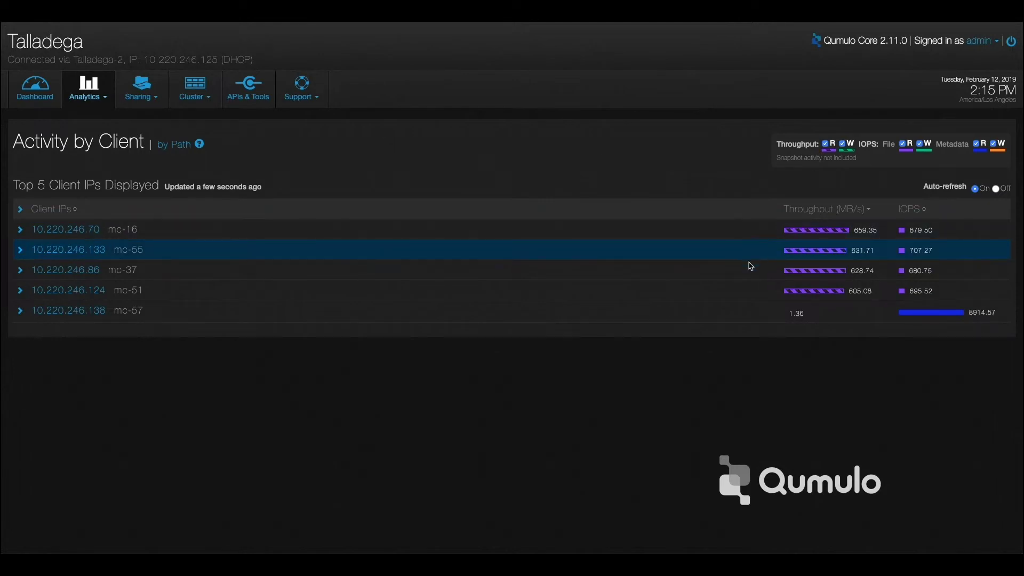
{"action": "left_click", "coordinate": [21, 311]}
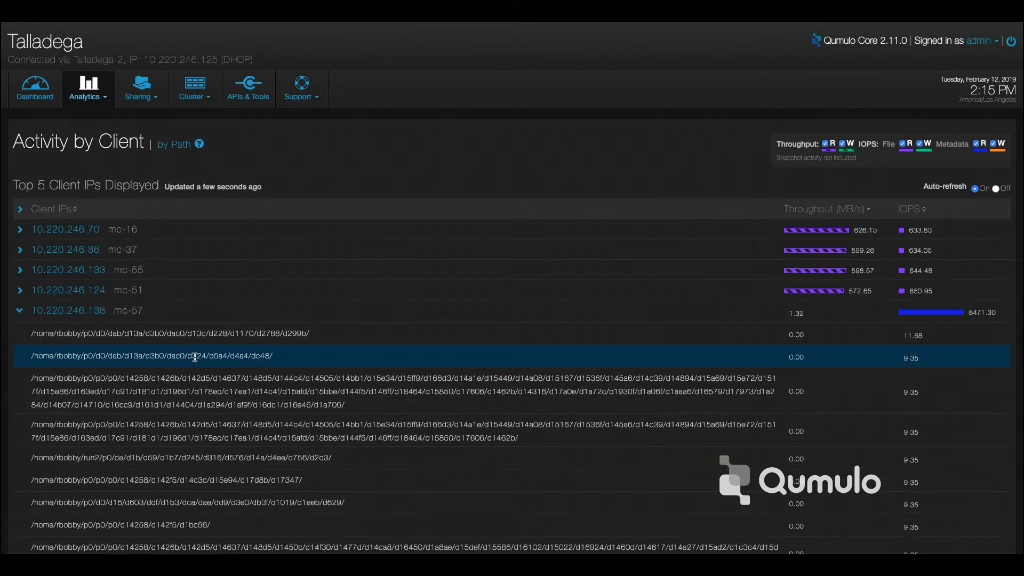
{"action": "scroll", "coordinate": [200, 377], "scroll_direction": "down", "scroll_amount": 2}
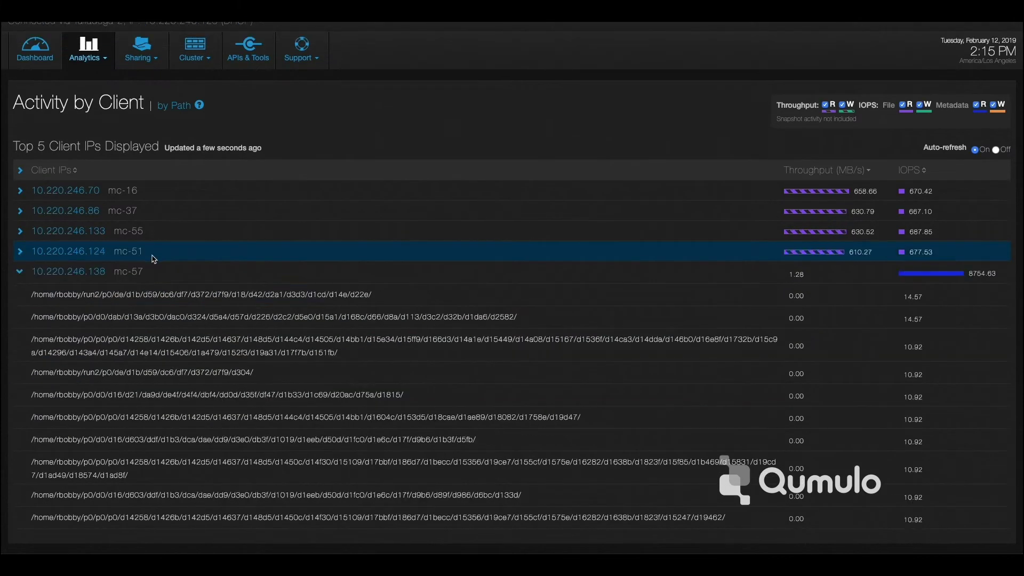
{"action": "left_click", "coordinate": [34, 271]}
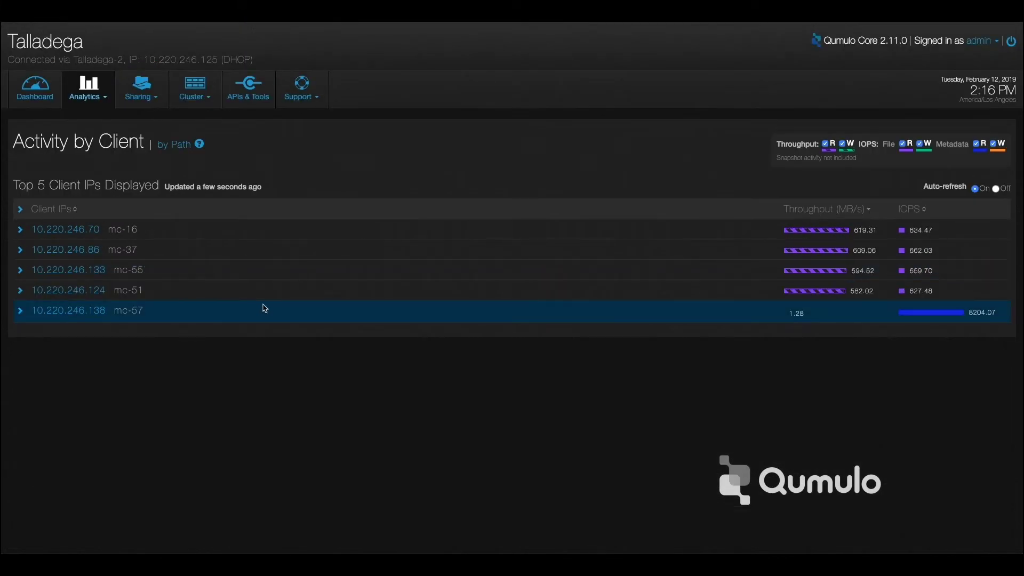
Show Integrated Analytics details for the multiple-files cell under home with Throughput R unchecked
{"action": "left_click", "coordinate": [86, 90]}
{"action": "left_click", "coordinate": [125, 117]}
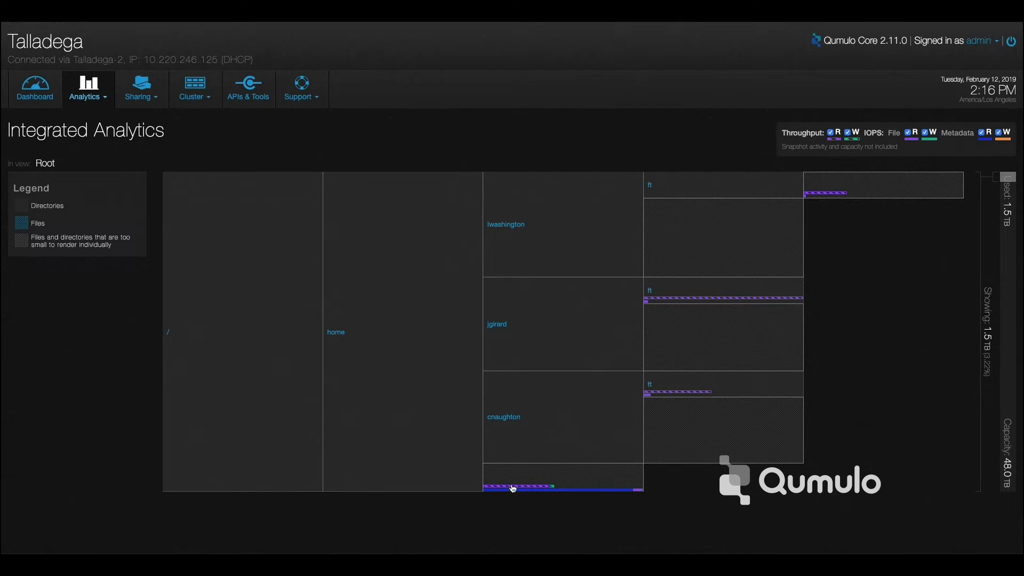
{"action": "left_click", "coordinate": [556, 479]}
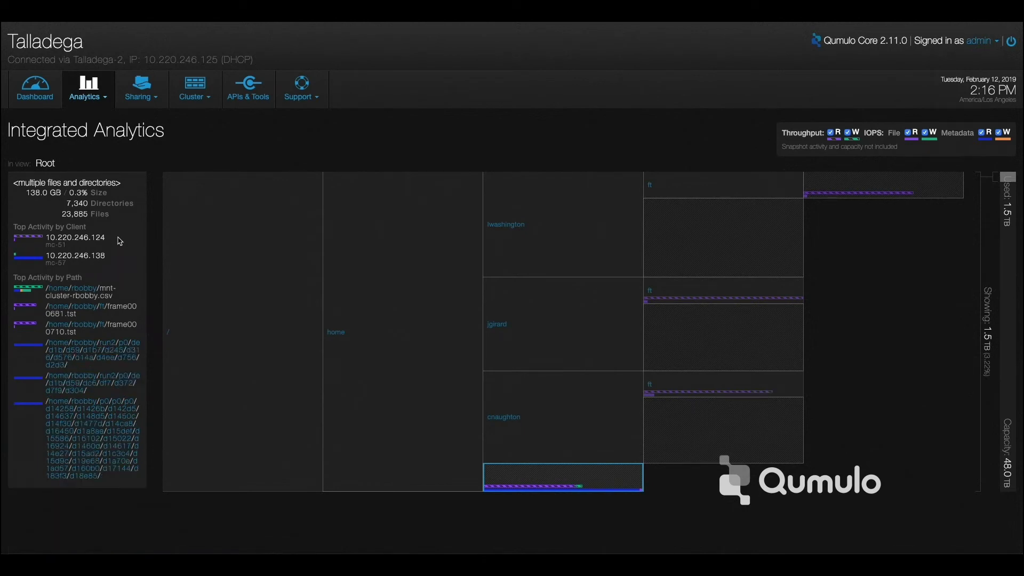
{"action": "left_click", "coordinate": [832, 131]}
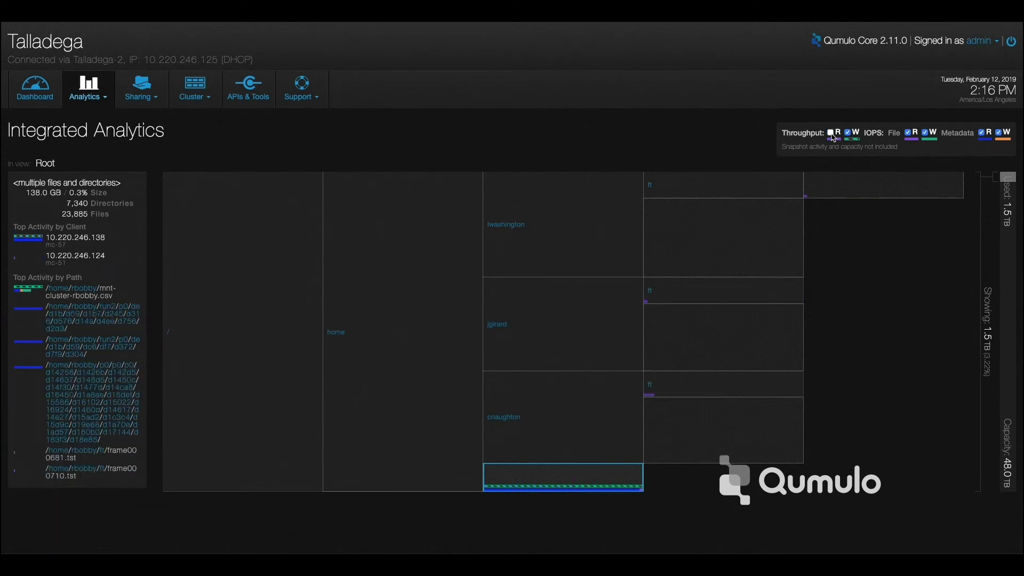
Uncheck Throughput W so clients and paths rank by IOPS only
{"action": "left_click", "coordinate": [848, 133]}
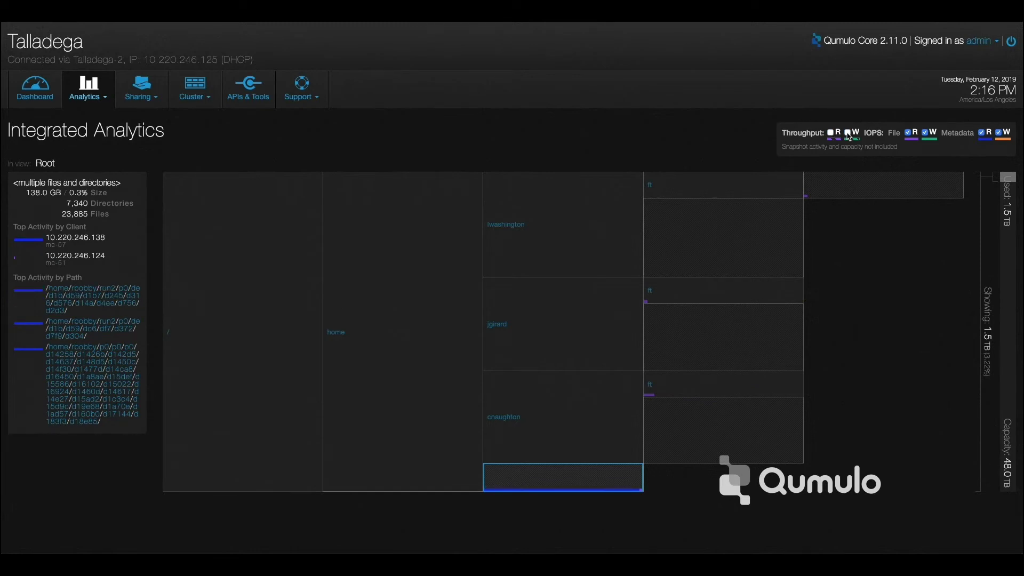